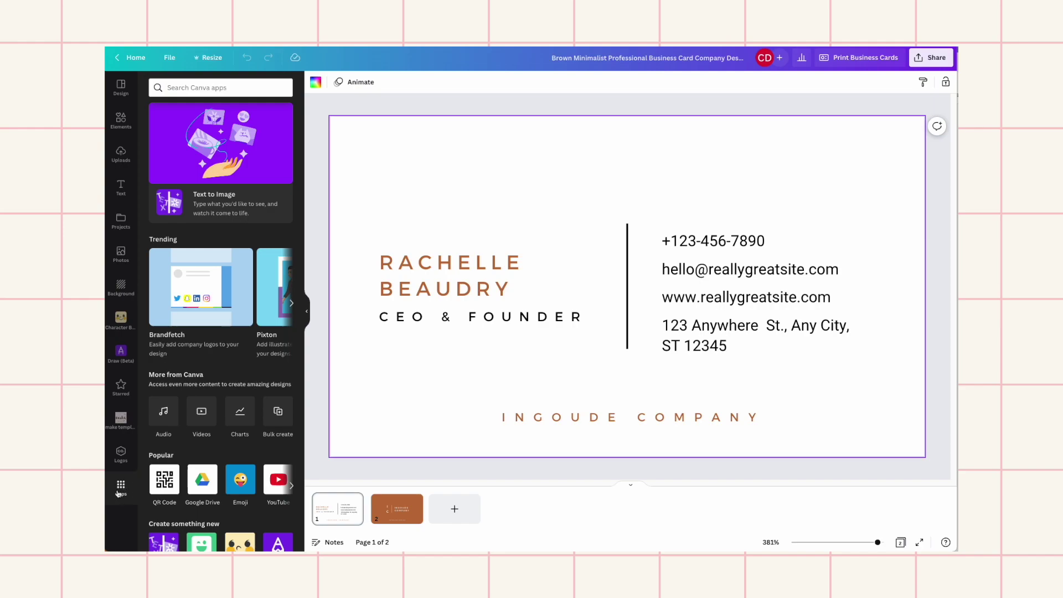
Start Bulk create, then dismiss the manual data entry table.
left_click(279, 414)
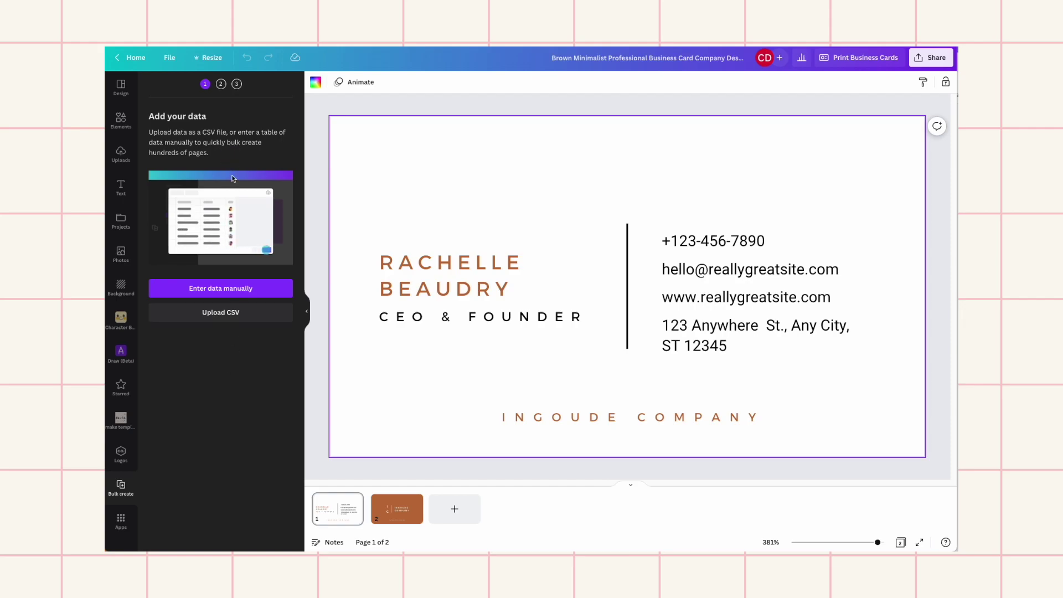
left_click(238, 294)
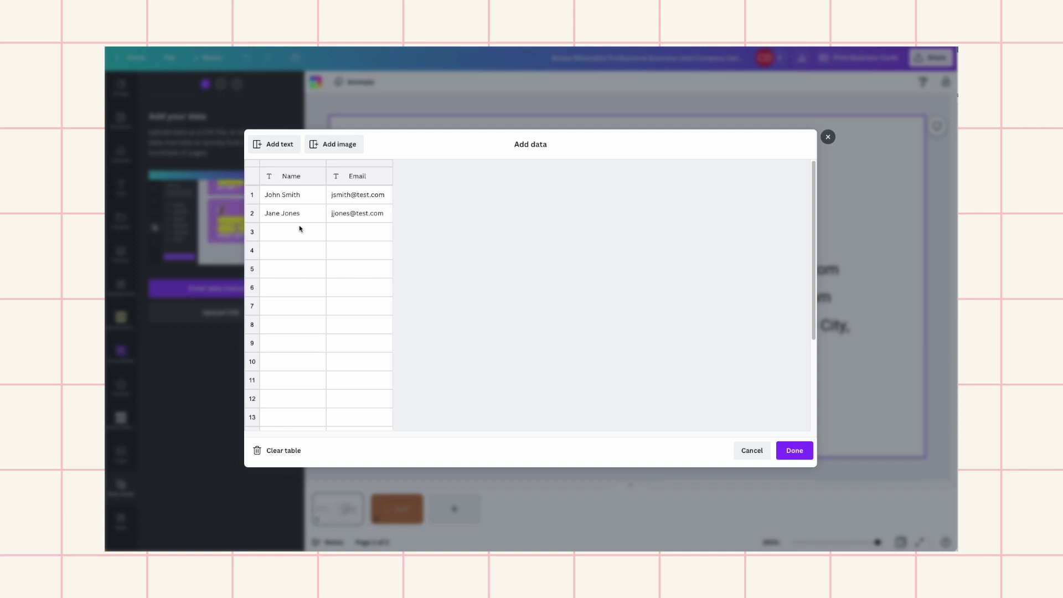
left_click(751, 452)
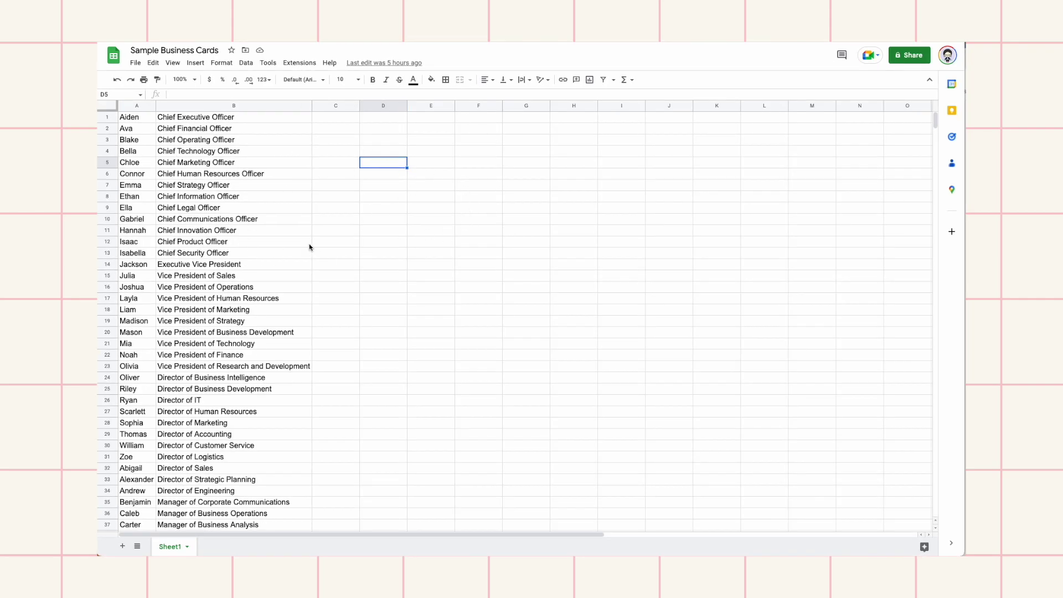
Look over the Sample Business Cards sheet's download formats, including CSV, then close the File menu.
left_click(136, 64)
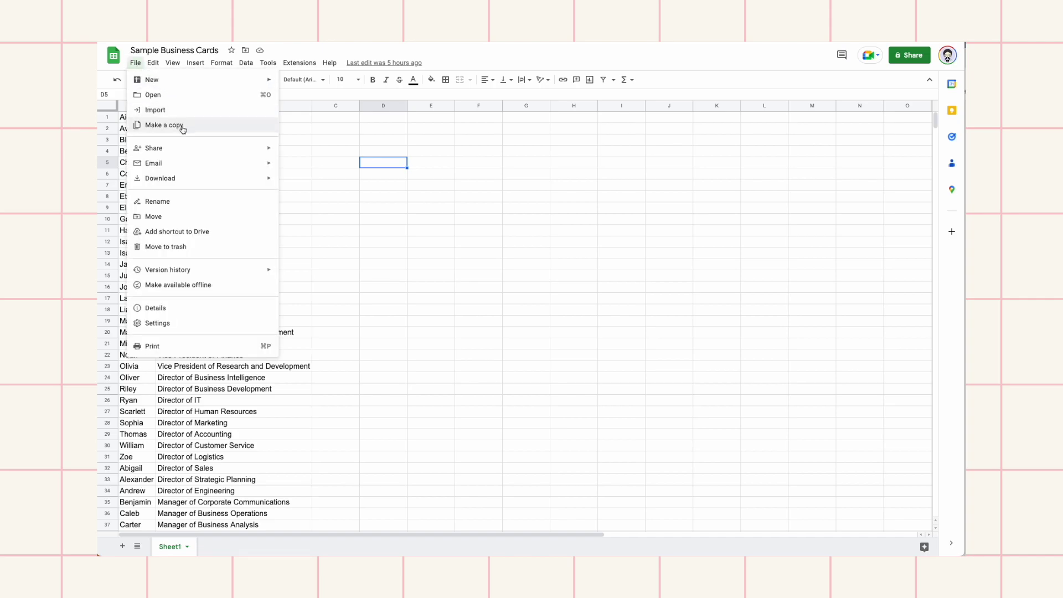
mouse_move(171, 182)
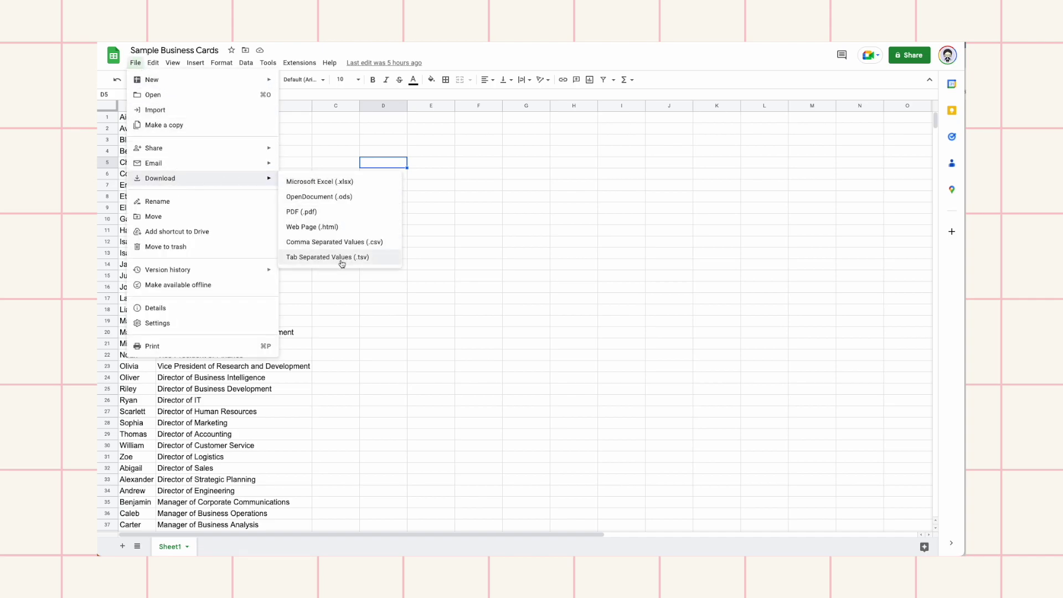
left_click(541, 180)
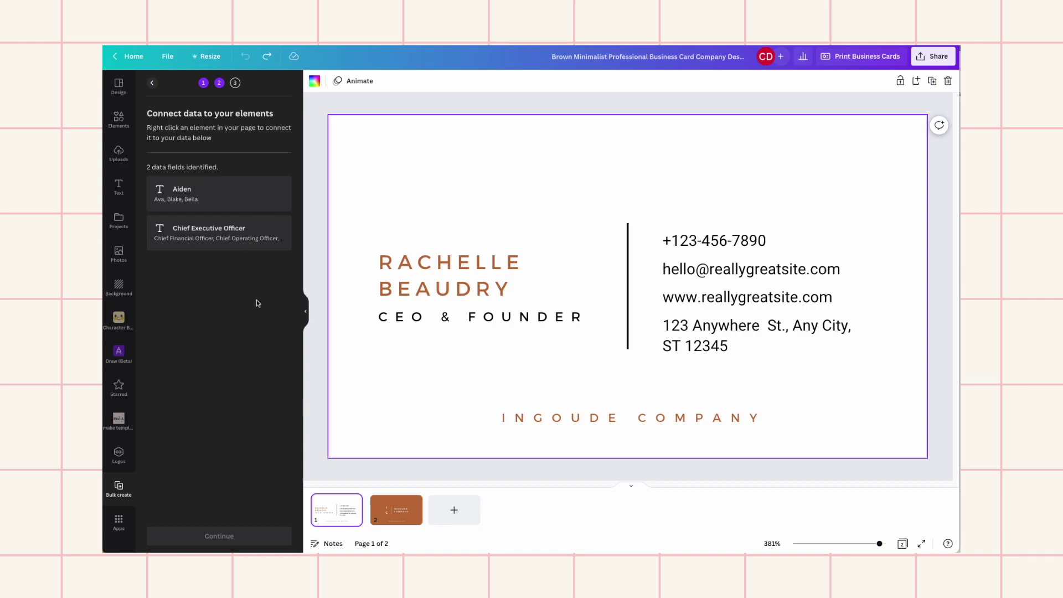
Connect the RACHELLE BEAUDRY name text to the Aiden data field.
left_click(440, 271)
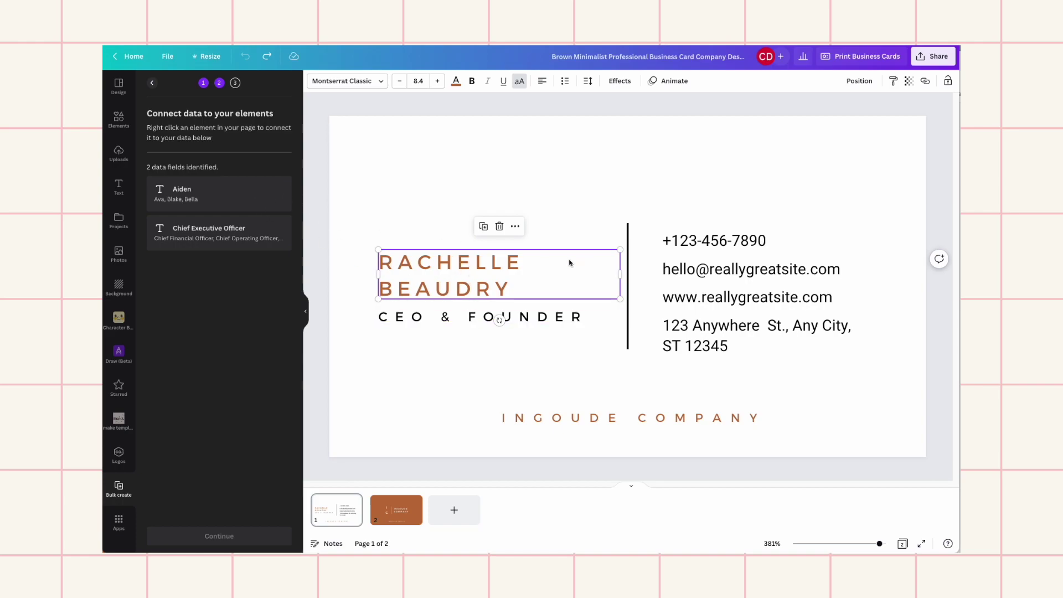
right_click(479, 268)
mouse_move(524, 368)
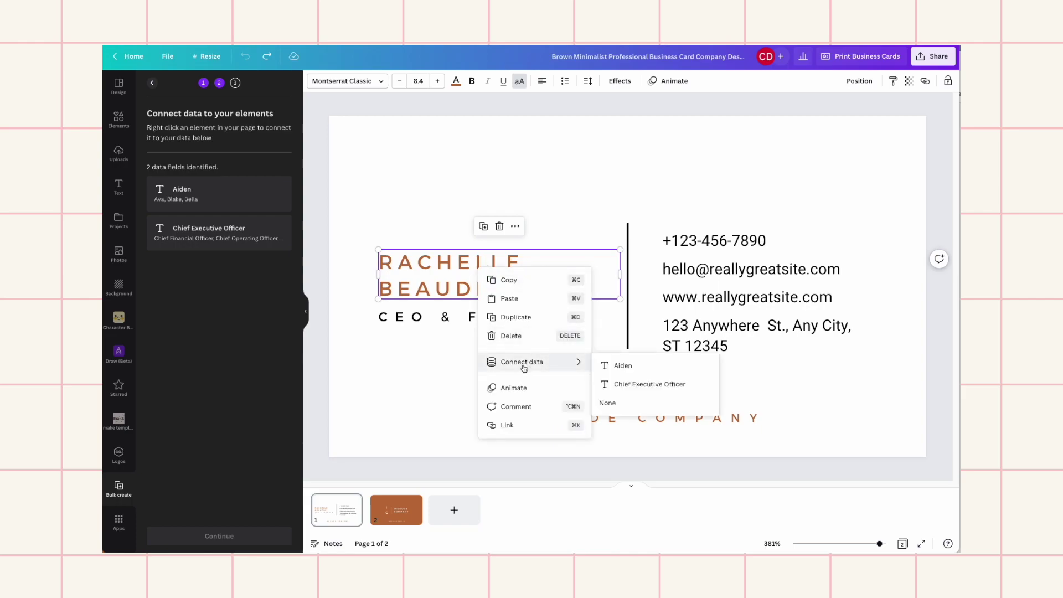
left_click(620, 366)
Connect the CEO & FOUNDER title to the Chief Executive Officer field and view the back page.
left_click(436, 316)
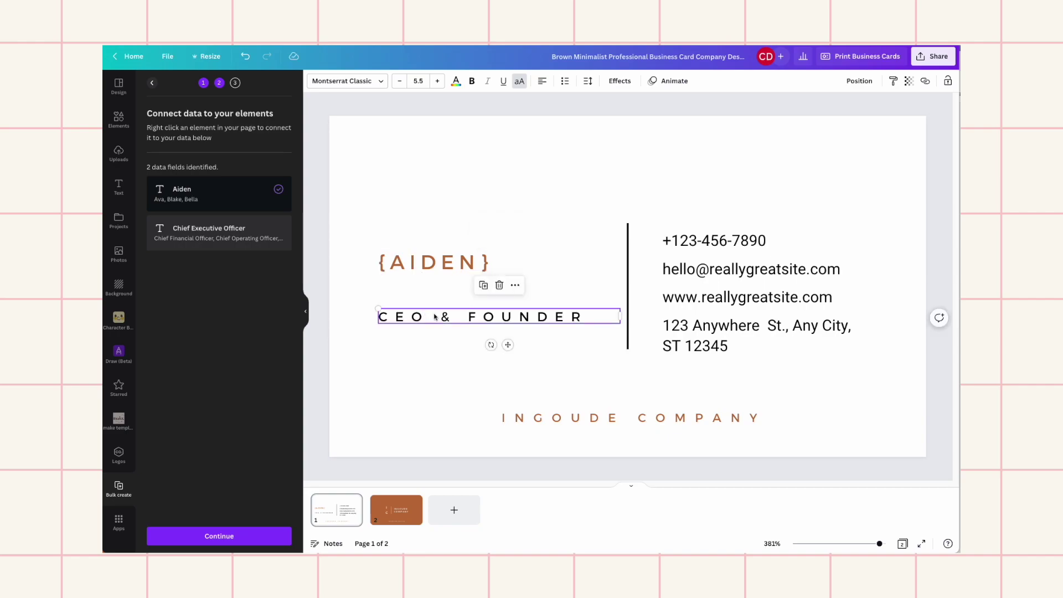
right_click(435, 317)
mouse_move(508, 408)
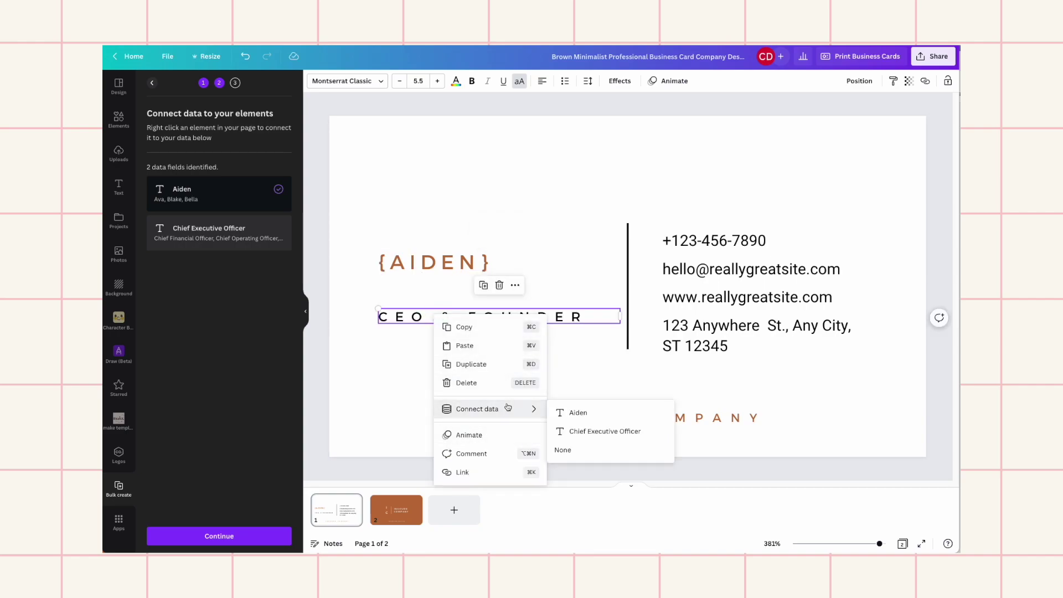
left_click(605, 433)
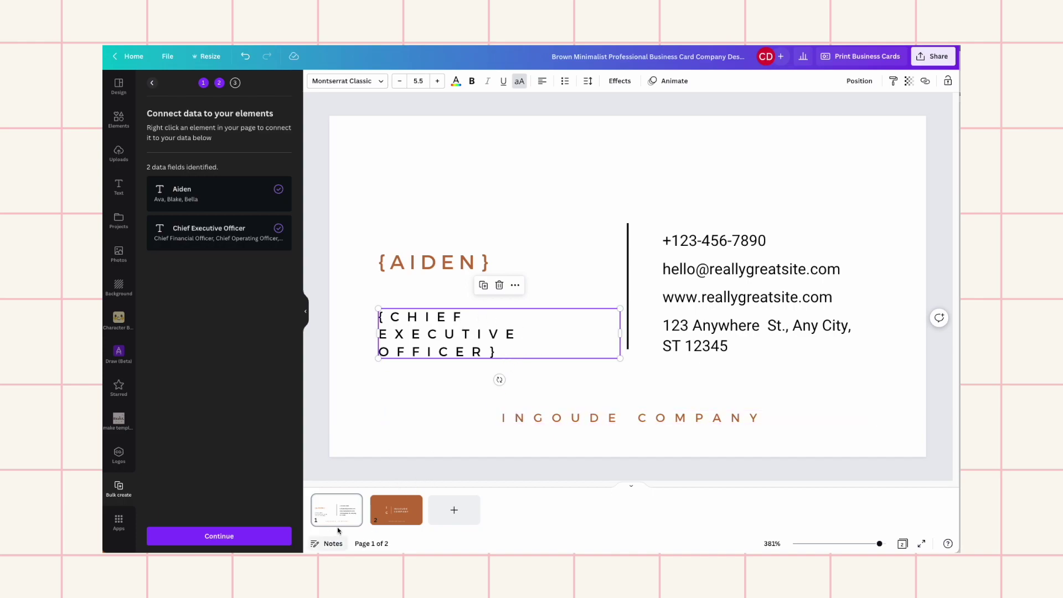
left_click(404, 513)
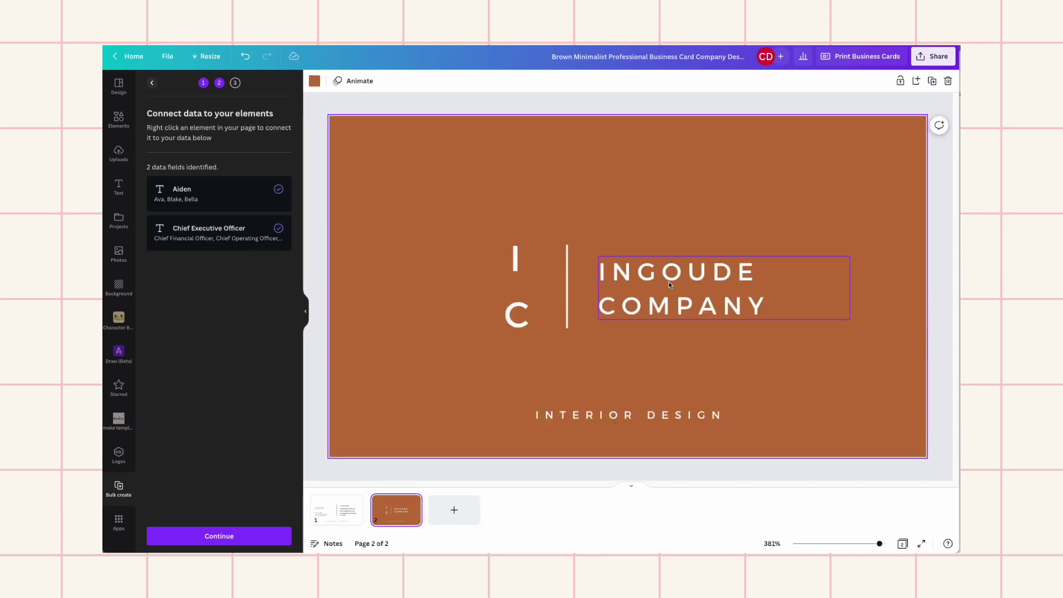
Link the back card's INGOUDE COMPANY text to the Aiden field, then return to the front card.
left_click(343, 513)
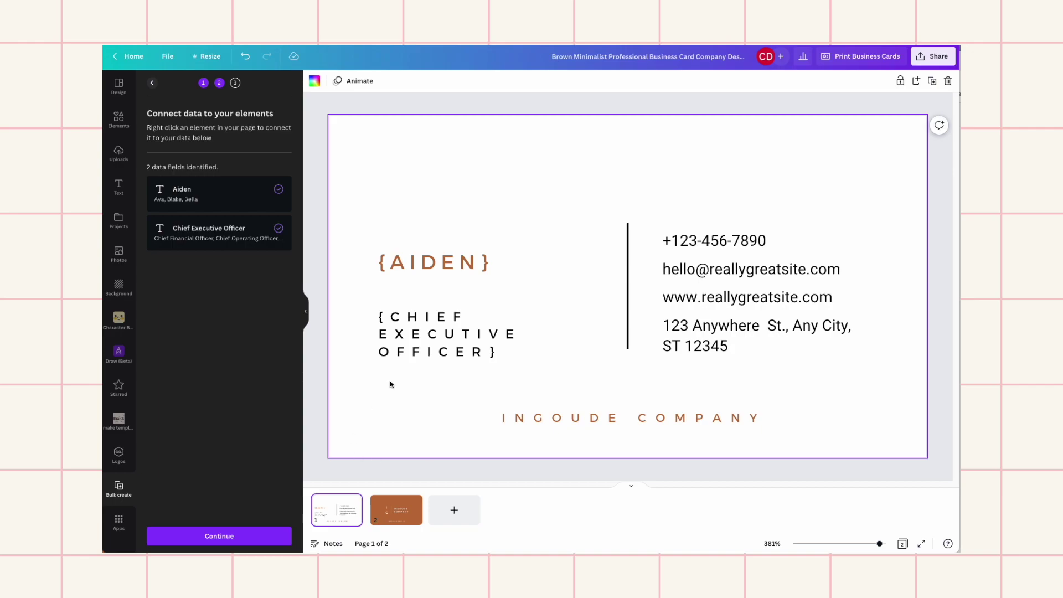
left_click(404, 512)
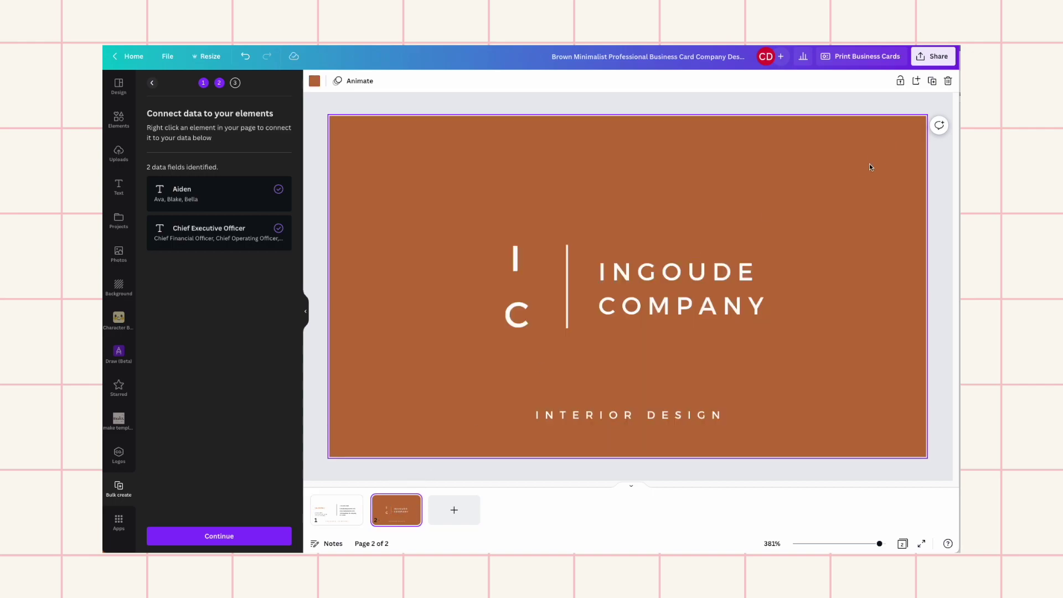
right_click(661, 271)
mouse_move(726, 372)
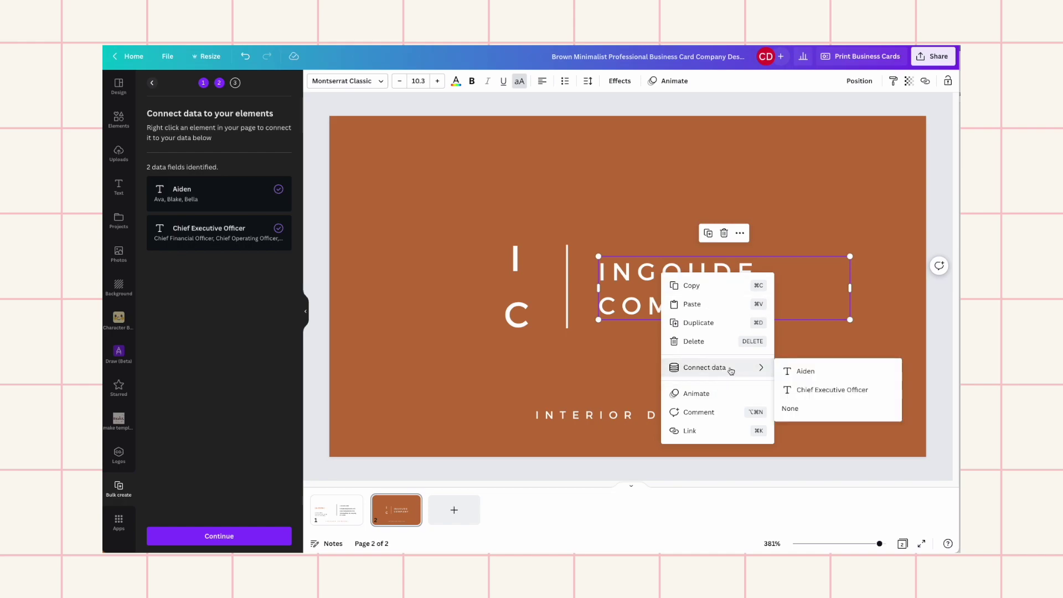
left_click(795, 374)
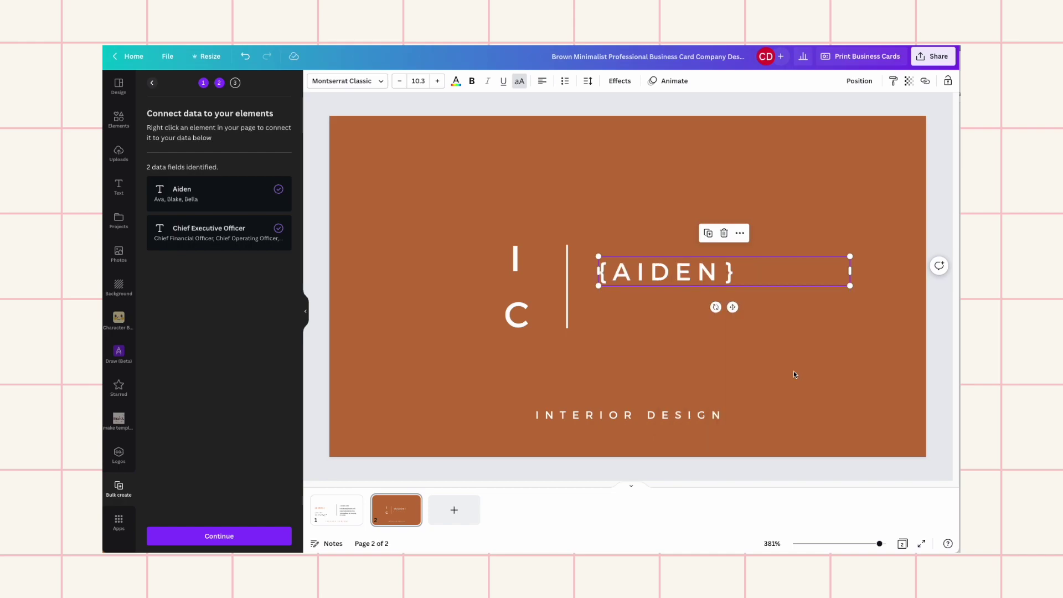
left_click(784, 356)
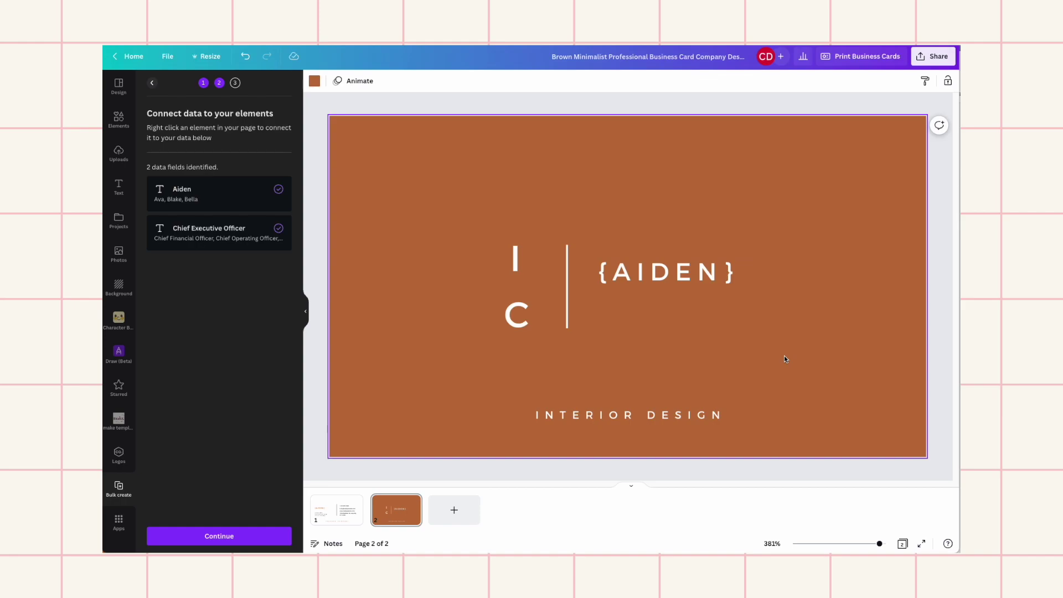
left_click(336, 510)
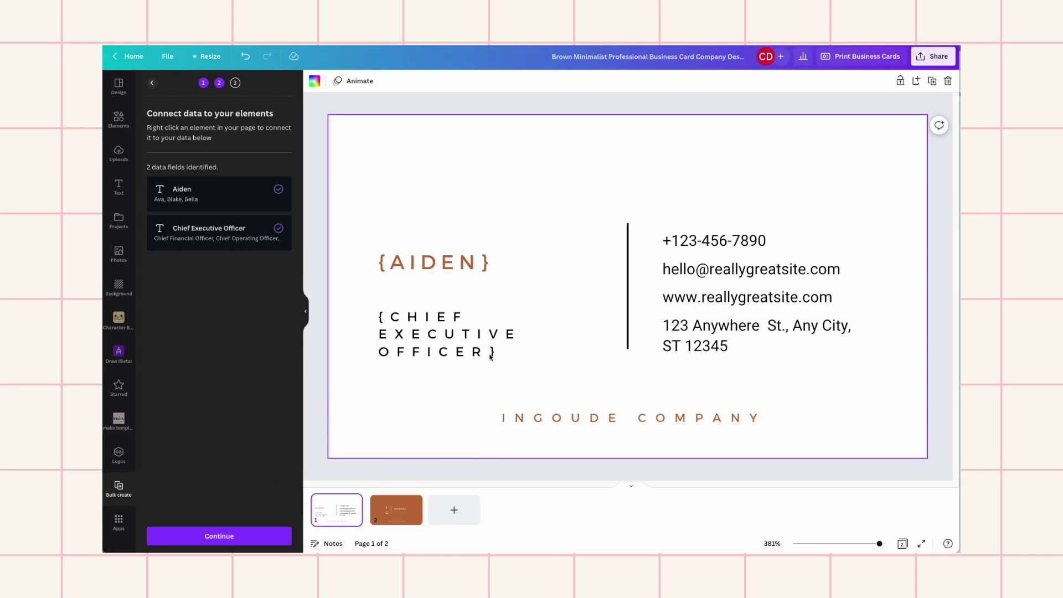
Continue with both pages selected and review the 49 checked rows in Apply data.
left_click(396, 511)
left_click(335, 517)
left_click(228, 541)
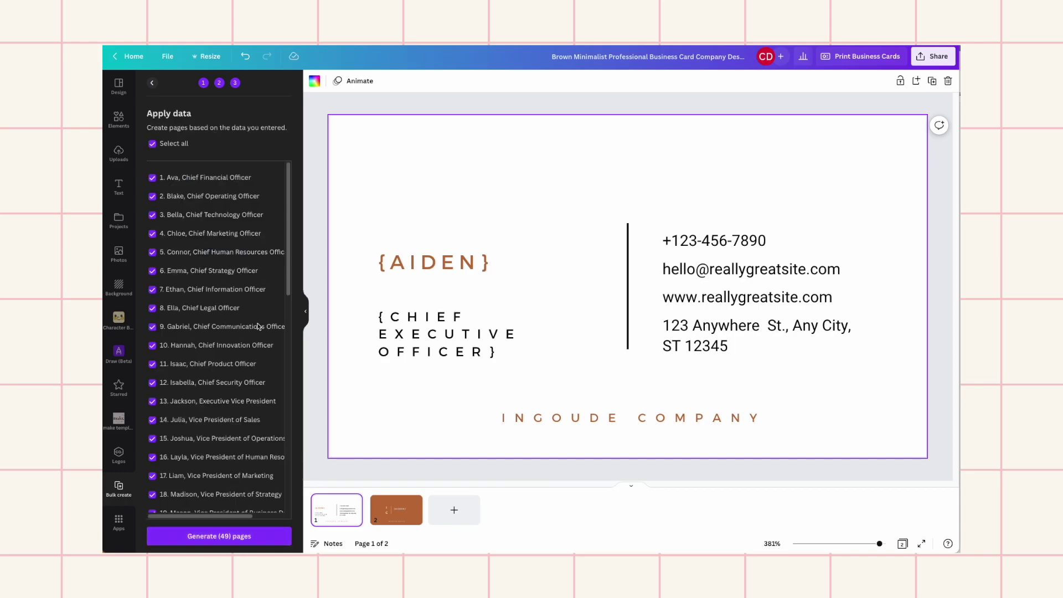
scroll(198, 380, "down", 10)
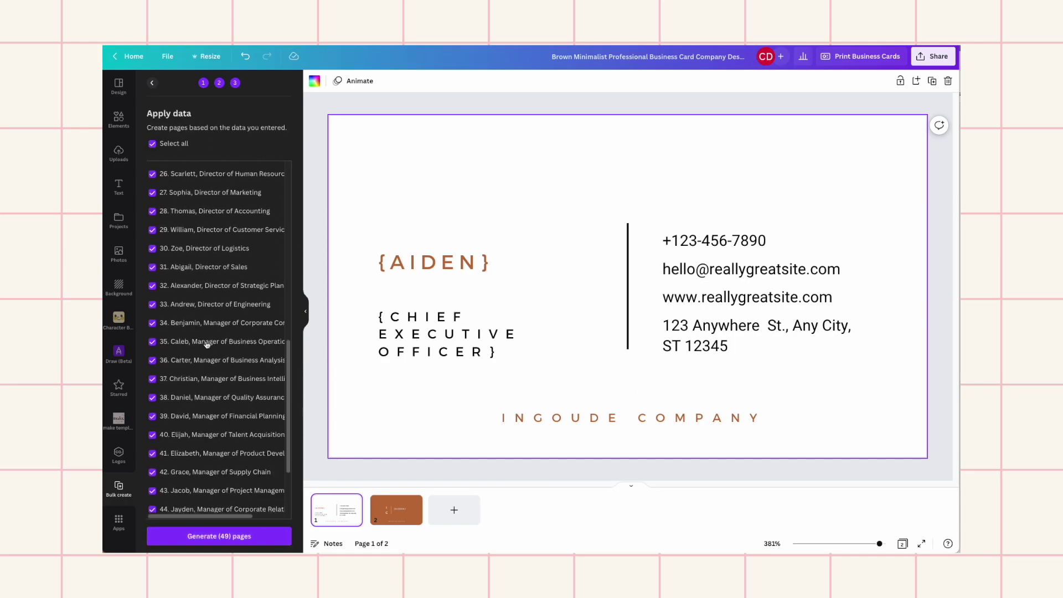
scroll(198, 381, "up", 10)
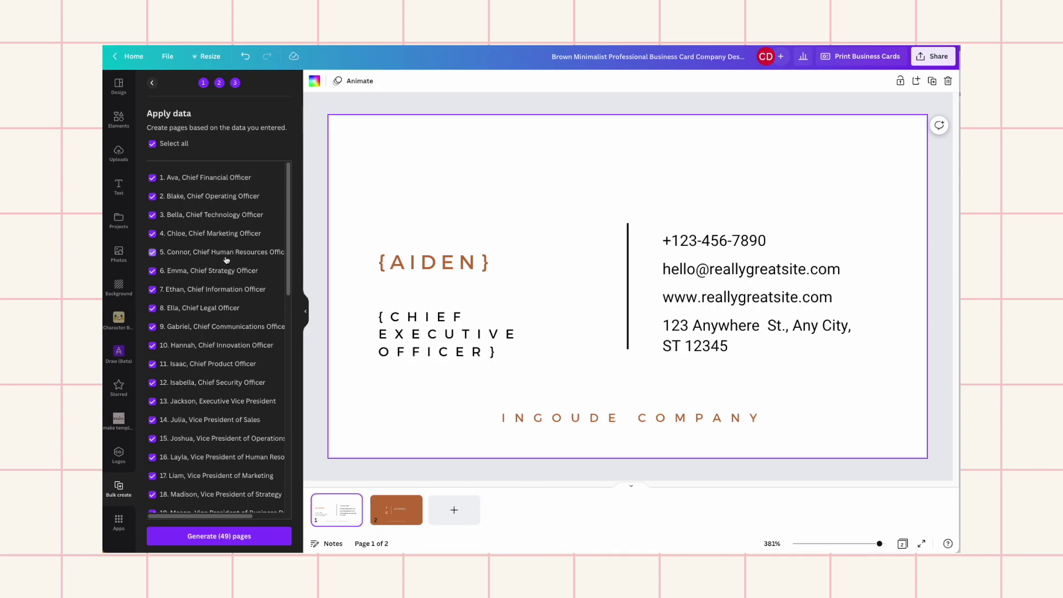
scroll(216, 377, "down", 10)
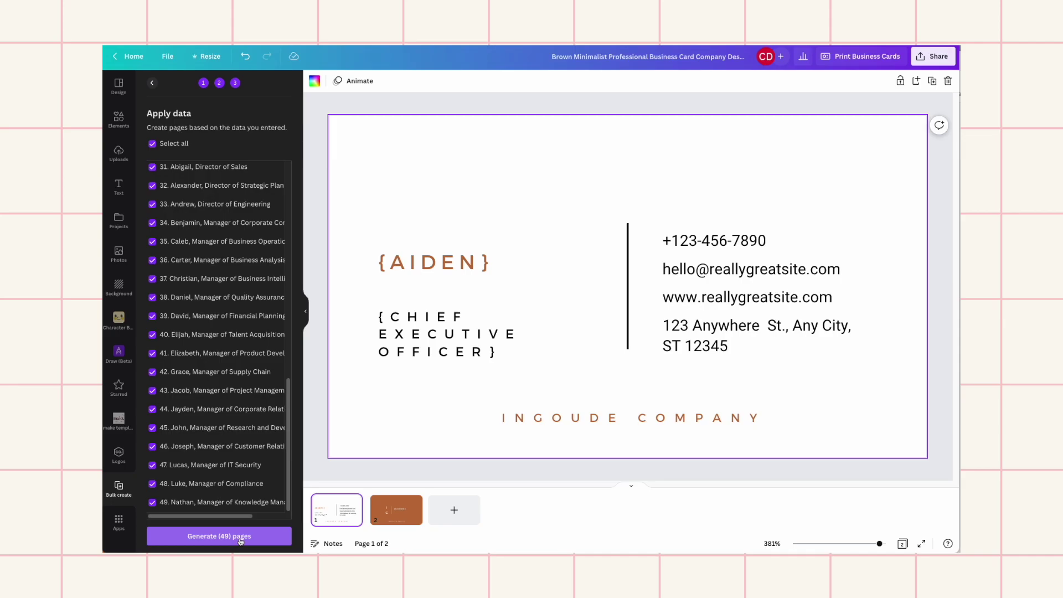
scroll(218, 216, "up", 10)
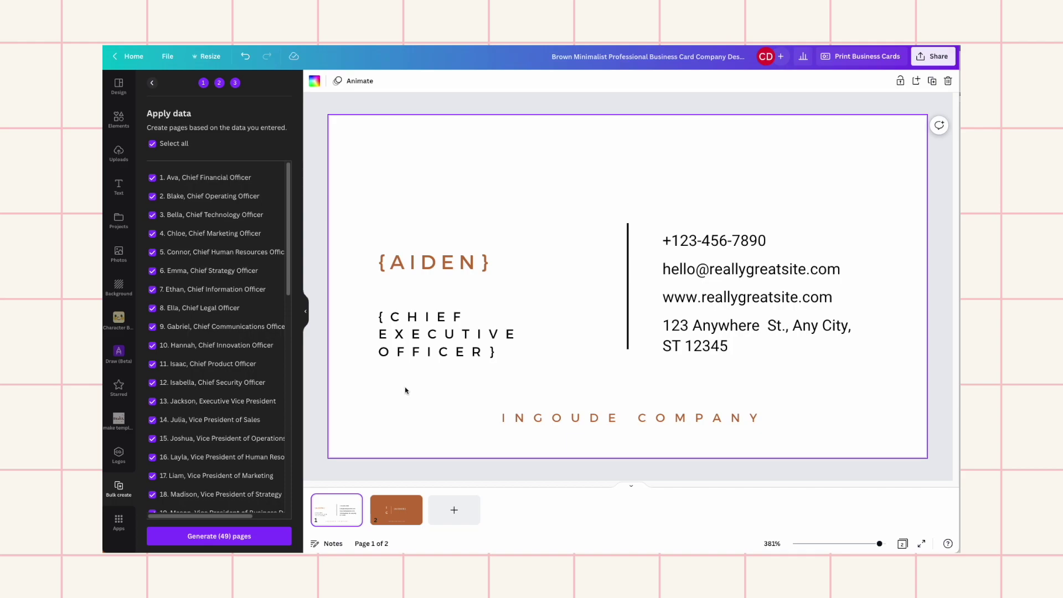
Generate the 49 pages and view page 3, Blake's Chief Operating Officer card.
left_click(219, 536)
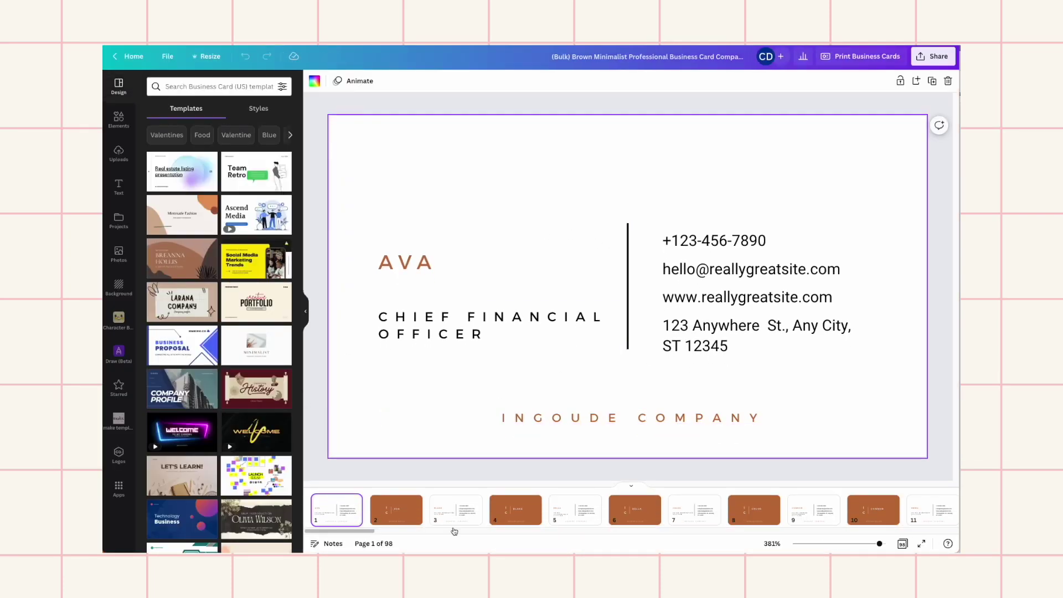
left_click_drag(359, 533, 294, 549)
left_click(464, 516)
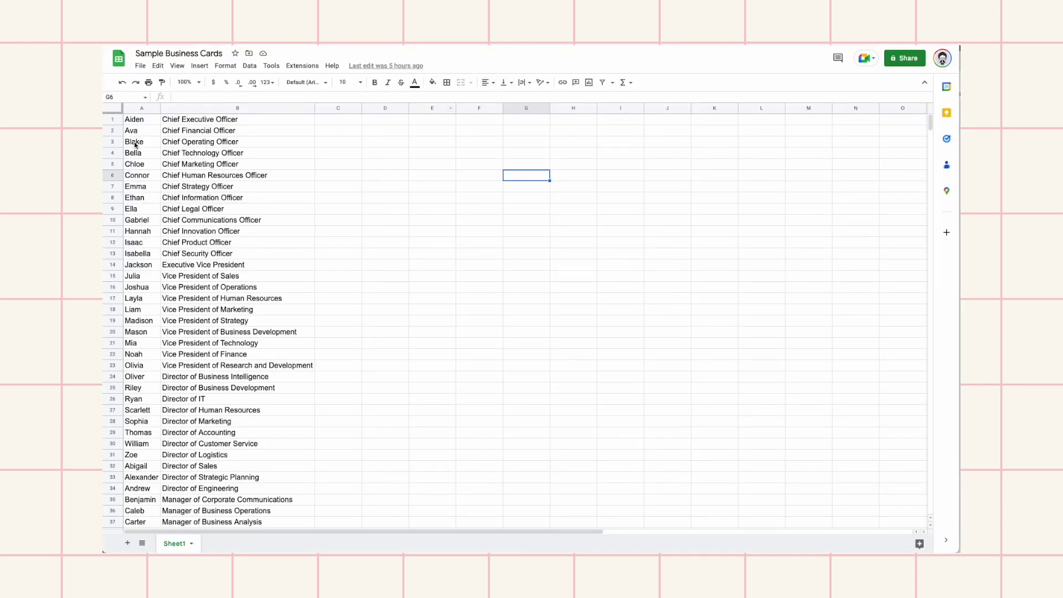
Compare the generated names with the Aiden, Ava and Blake rows in the sheet.
left_click(137, 143)
left_click(142, 132)
left_click(140, 141)
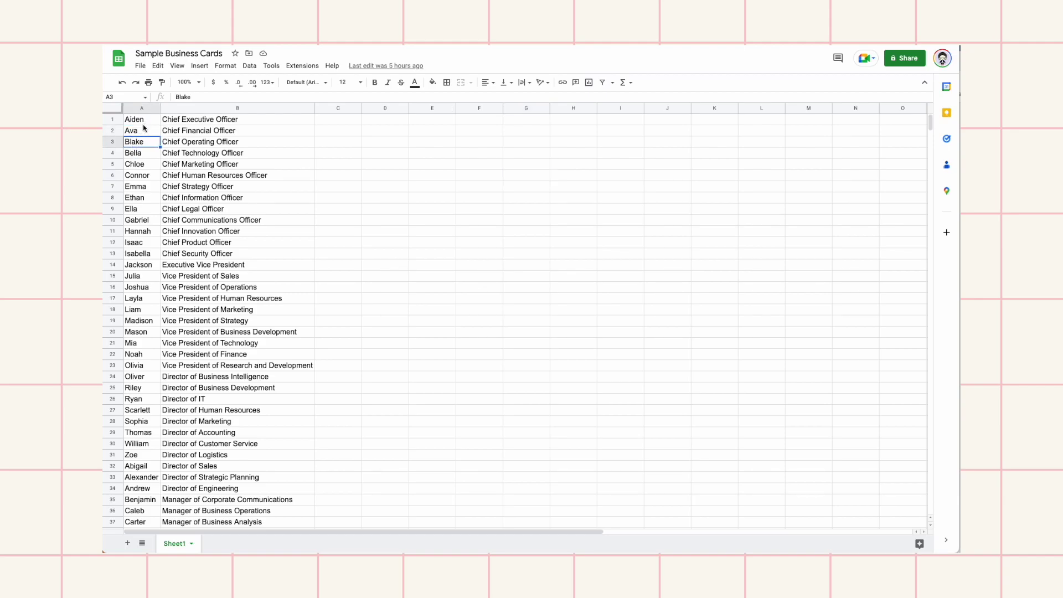
left_click(150, 122)
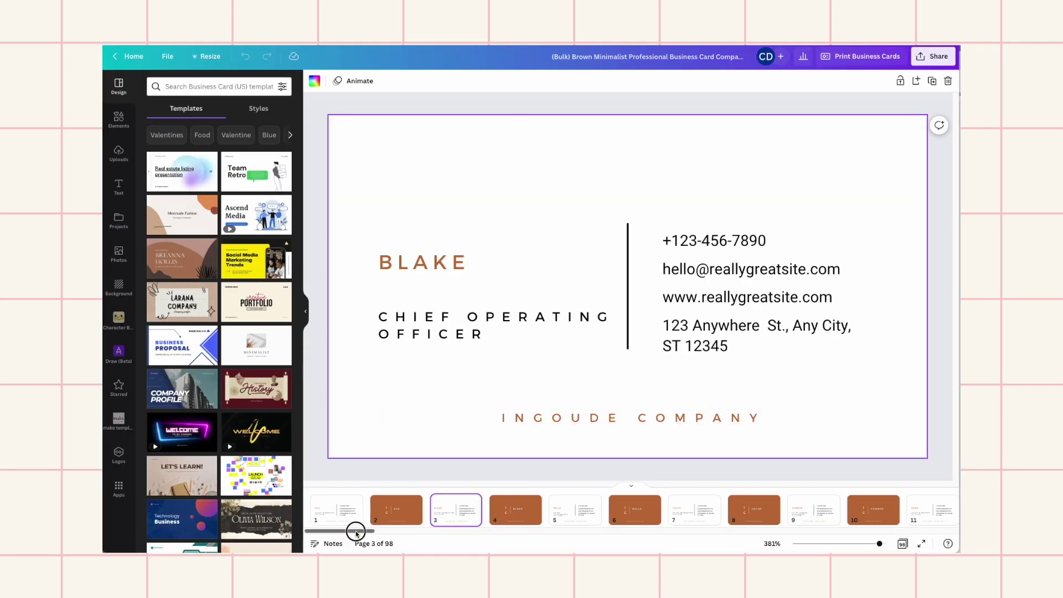
View page 1, Ava's Chief Financial Officer card, and scroll through the generated pages.
left_click(336, 505)
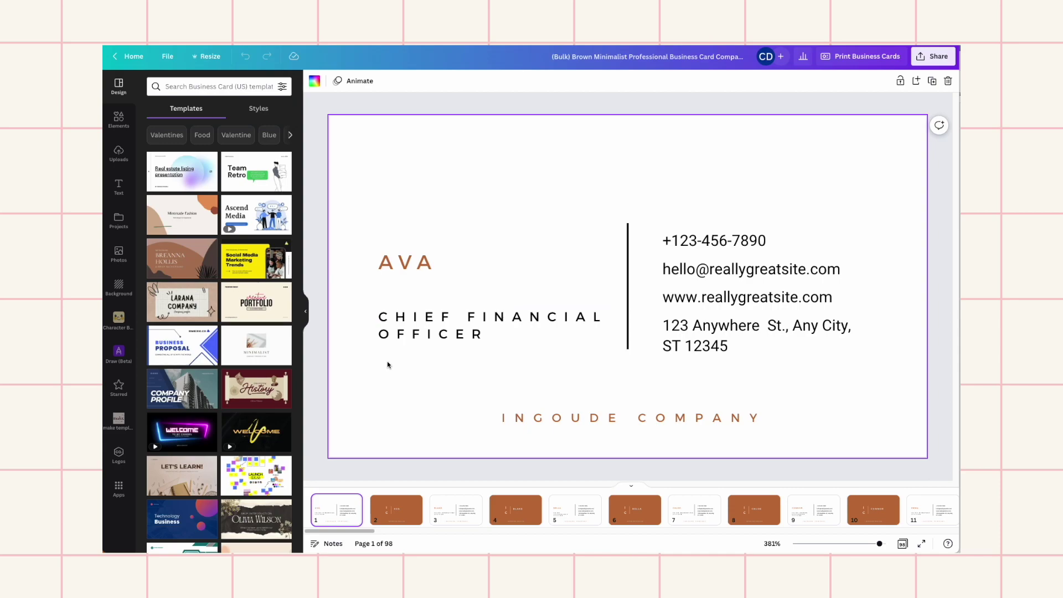
mouse_move(344, 530)
left_mouse_down()
mouse_move(942, 526)
mouse_move(332, 530)
left_mouse_up()
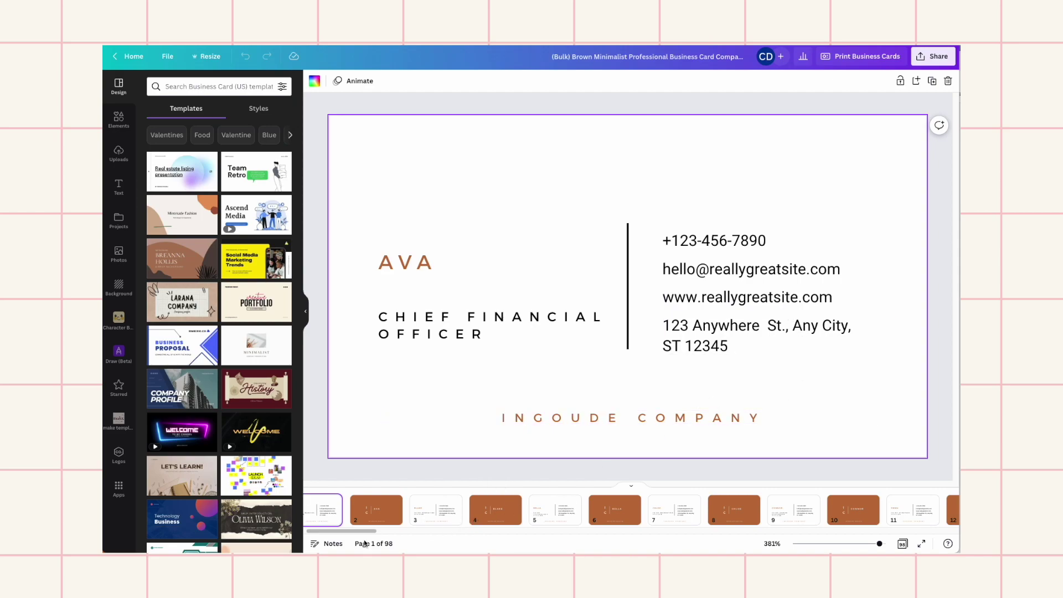
left_click_drag(333, 534, 331, 535)
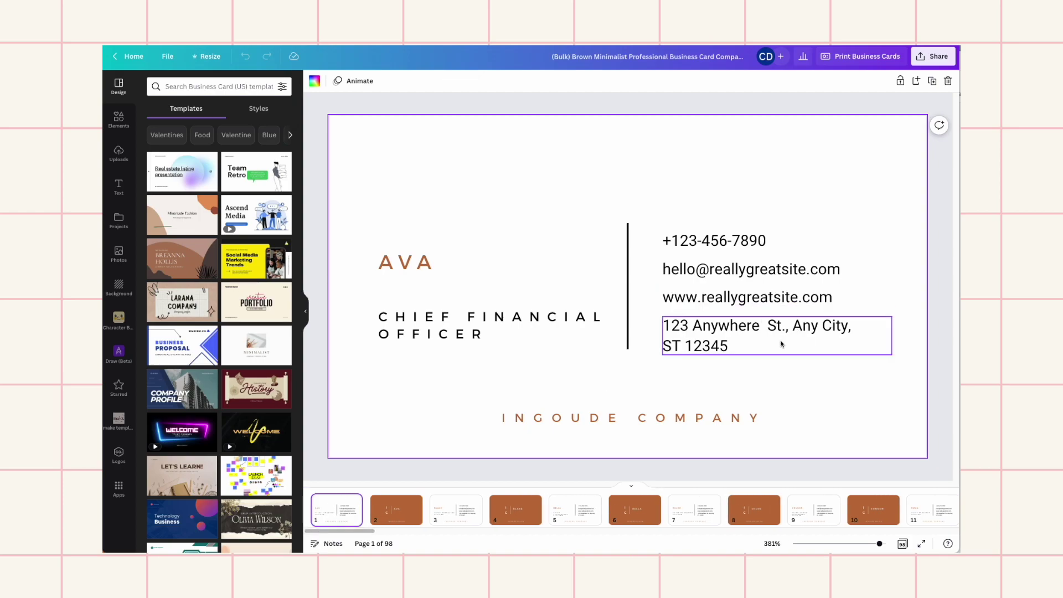